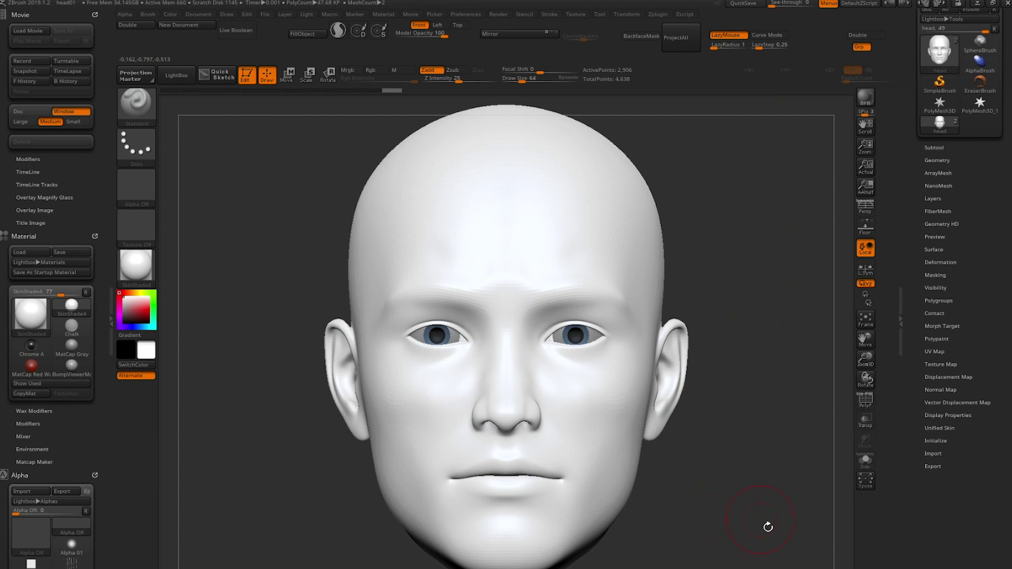
Add a new Maya Blend Shapes layer to the head and name it eyeBlink_L.
click(657, 14)
click(687, 118)
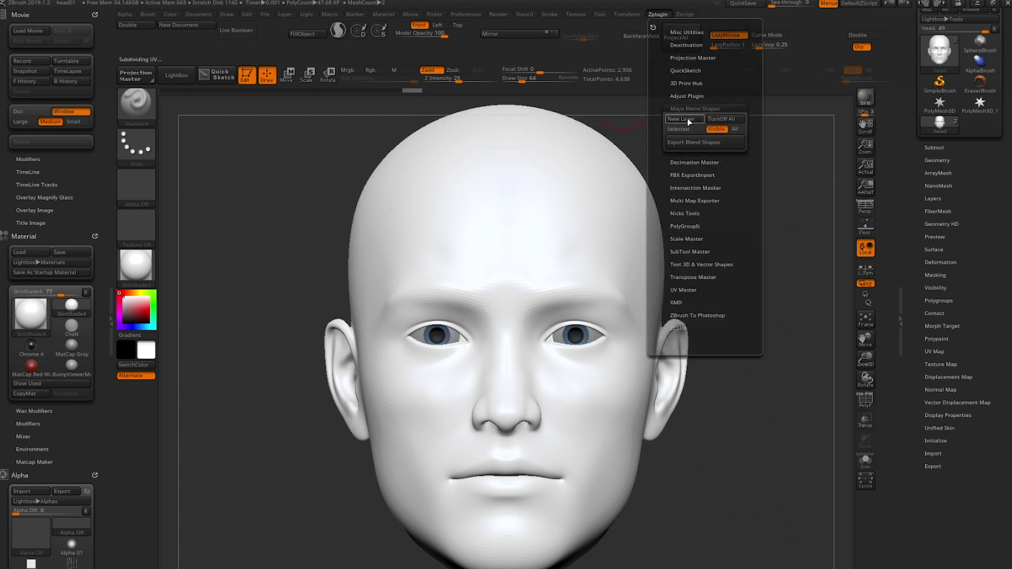
click(933, 200)
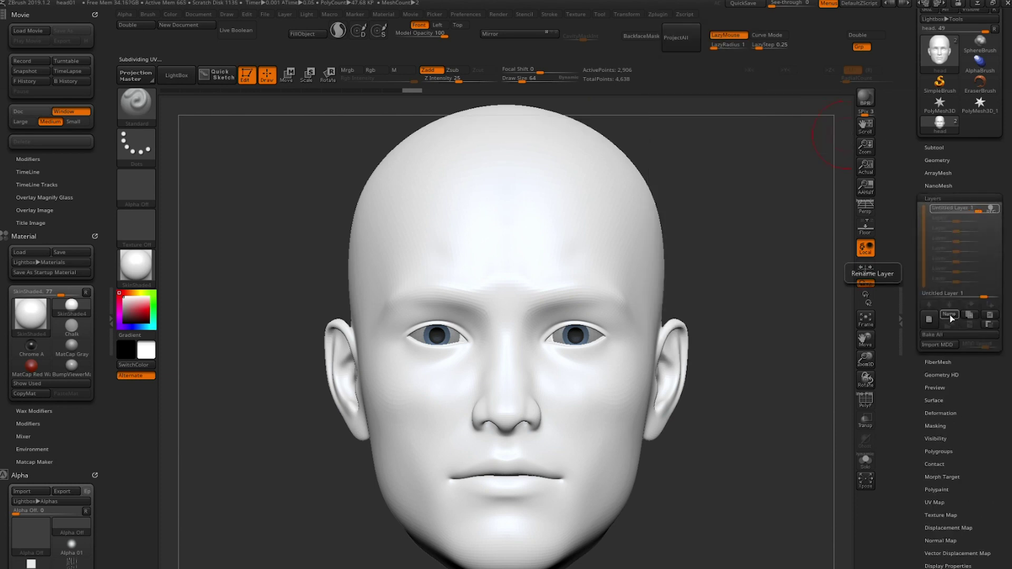
click(955, 316)
text(eyeBlink_L)
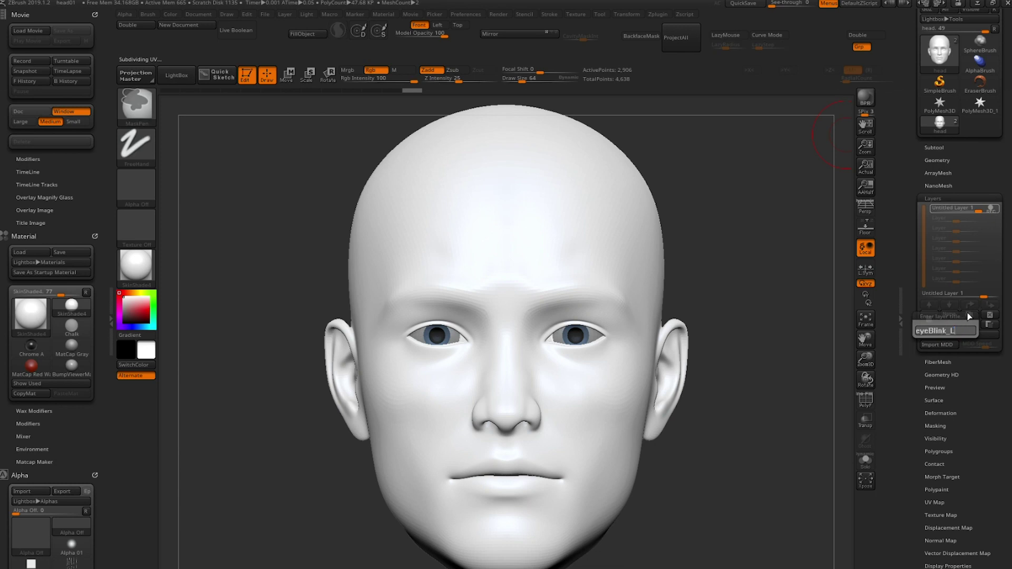
key(Return)
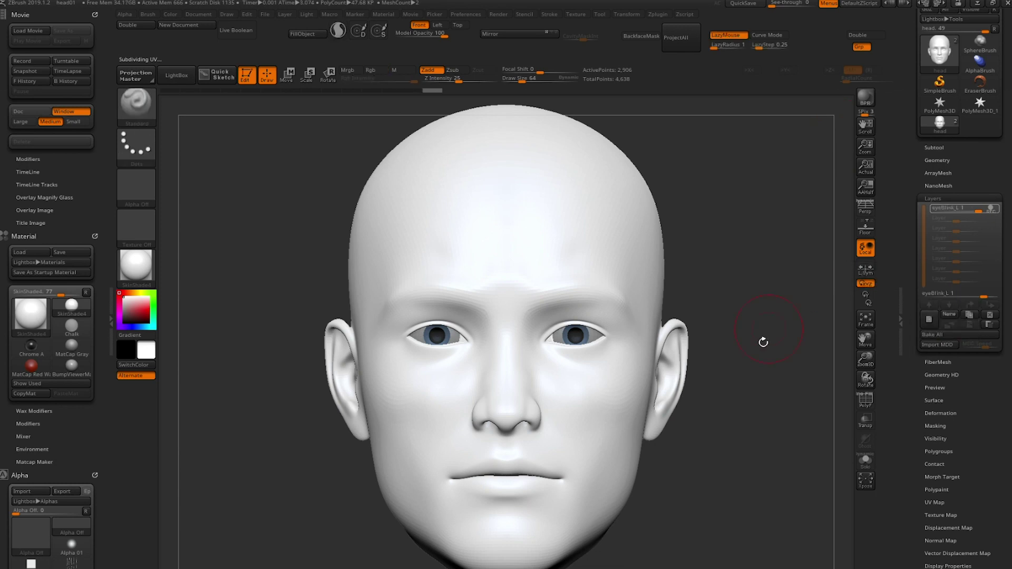
Mask around the character's left eye and pull its eyelids closed with the Move brush on the eyeBlink_L layer.
mouse_move(648, 276)
ctrl+right_down()
mouse_move(658, 223)
mouse_move(678, 269)
mouse_move(580, 309)
mouse_move(457, 279)
ctrl+right_up()
ctrl+drag(439, 279, 564, 285)
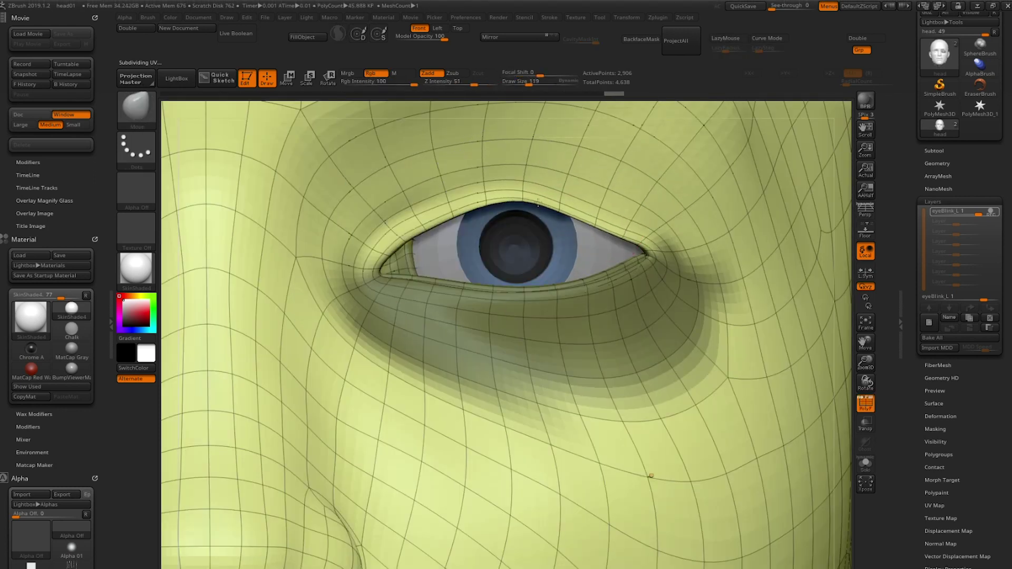
drag(590, 174, 601, 216)
drag(411, 226, 398, 258)
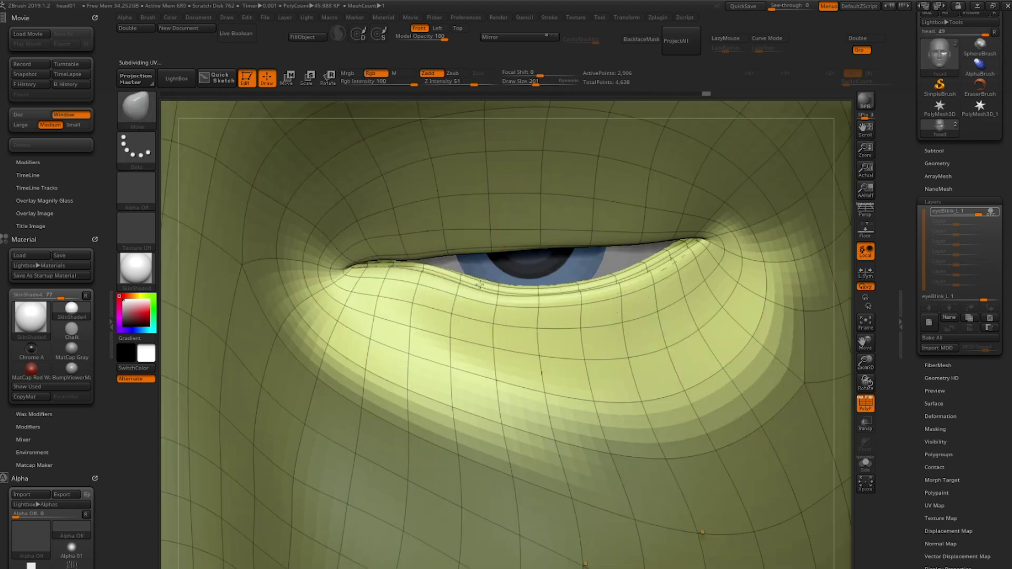
key(space)
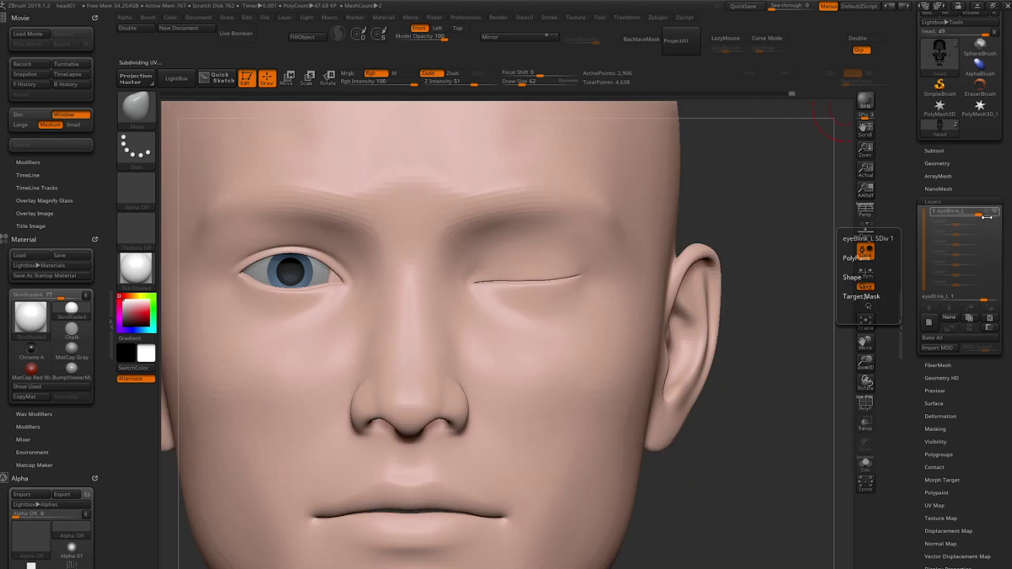
Stop recording the eyeBlink_L layer and set its intensity to 0.
mouse_move(993, 216)
mouse_down()
mouse_move(964, 217)
mouse_move(995, 216)
mouse_up()
mouse_move(965, 218)
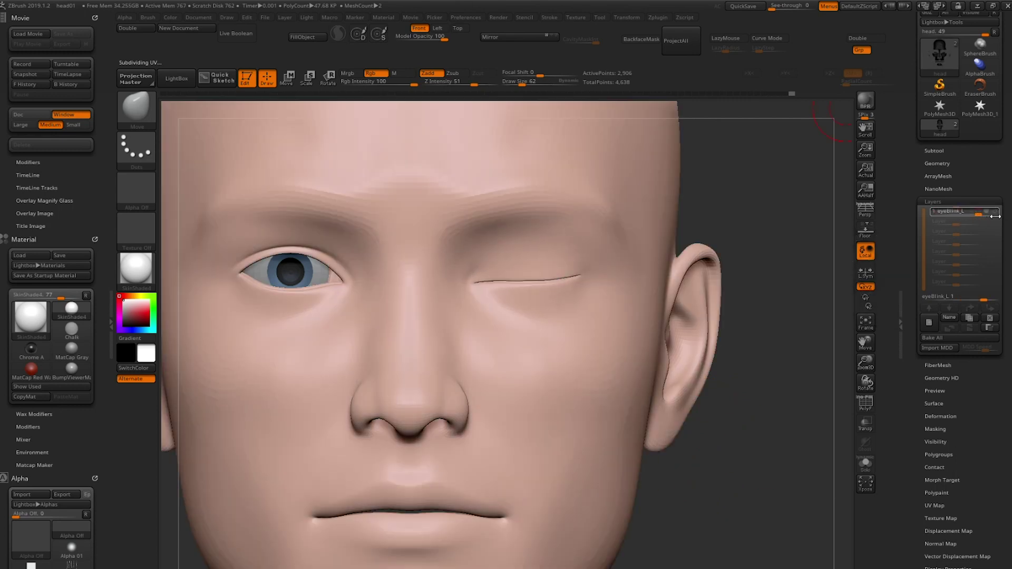
click(963, 296)
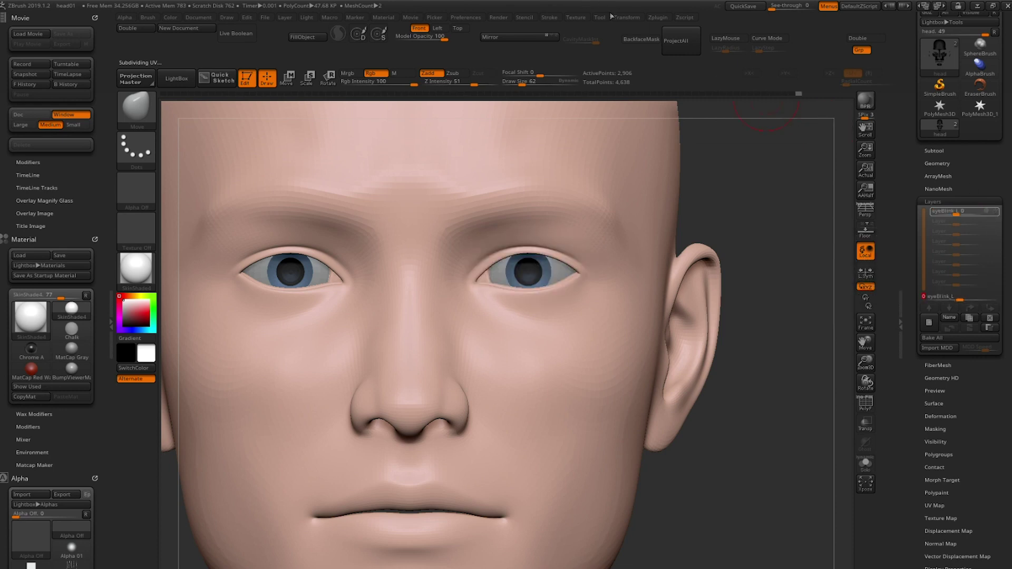
Add a Maya Blend Shapes layer named eyeBlink_R and sculpt the character's right eyelids closed on it.
click(657, 18)
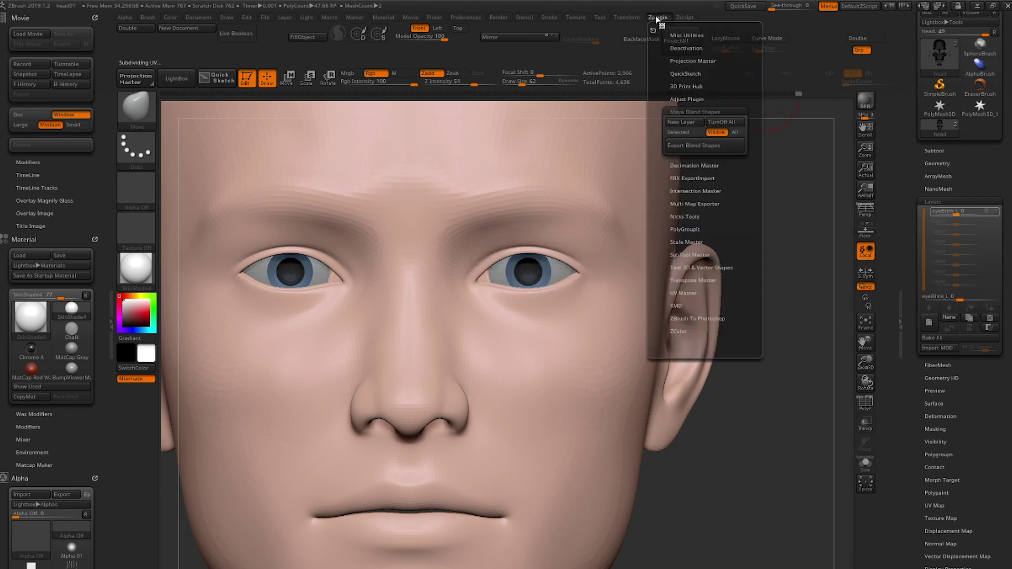
click(679, 127)
click(949, 391)
text(eyeBlink_R)
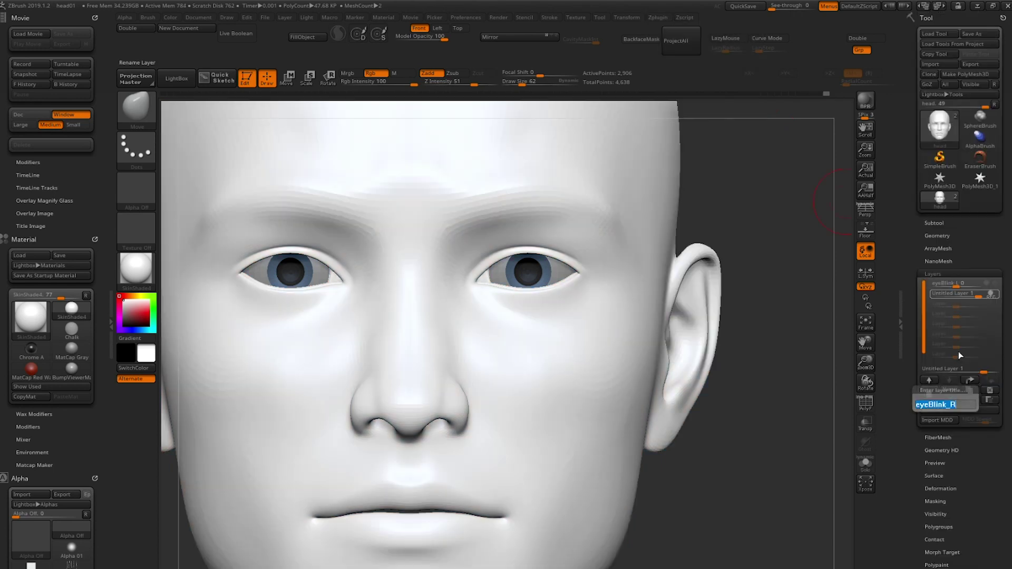
key(Return)
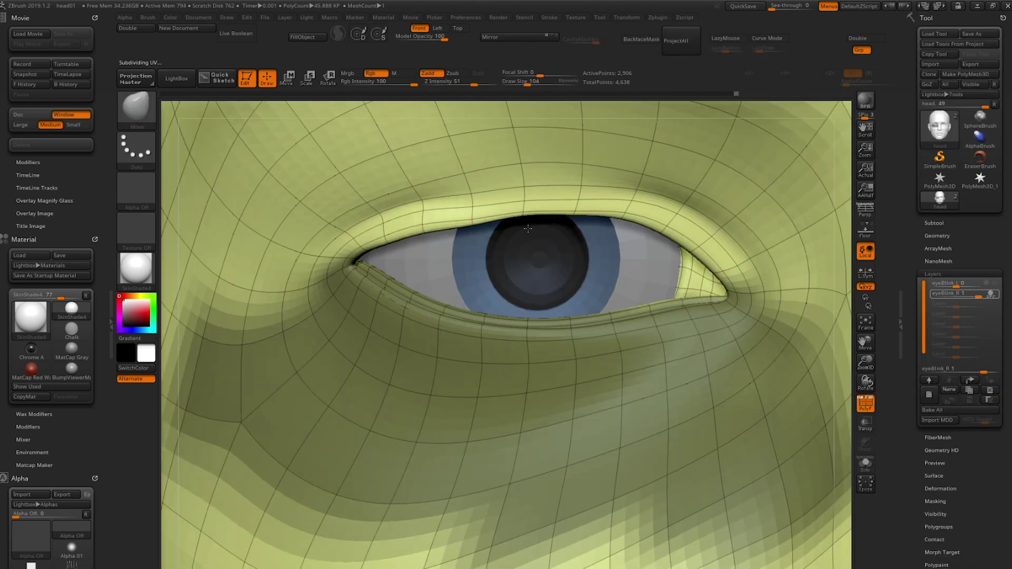
drag(528, 228, 474, 221)
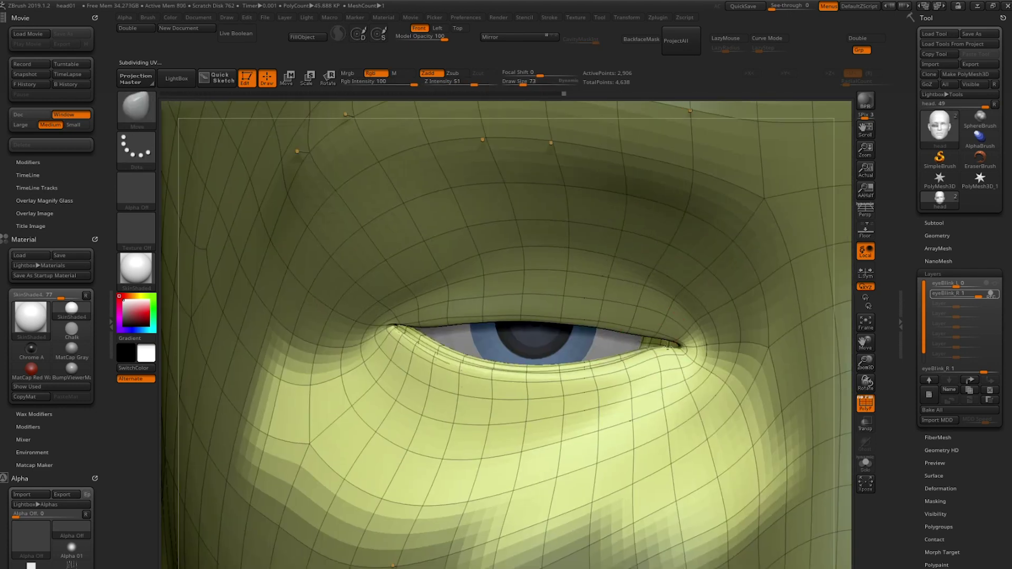
drag(553, 337, 554, 369)
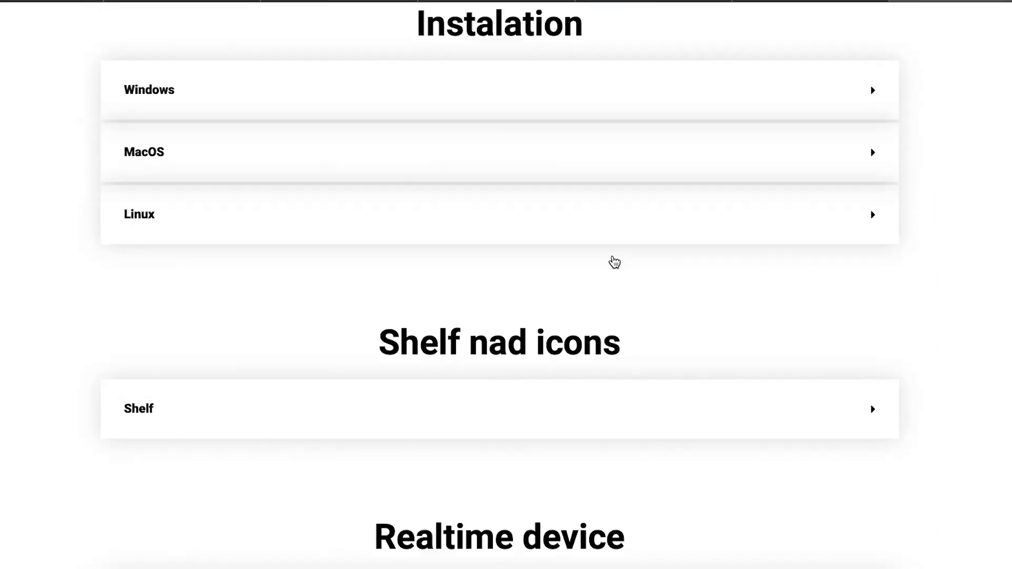
Switch to the documentation page and look up the eyeBlink_L and eyeBlink_R pose descriptions.
scroll(615, 262, down, 15)
click(565, 234)
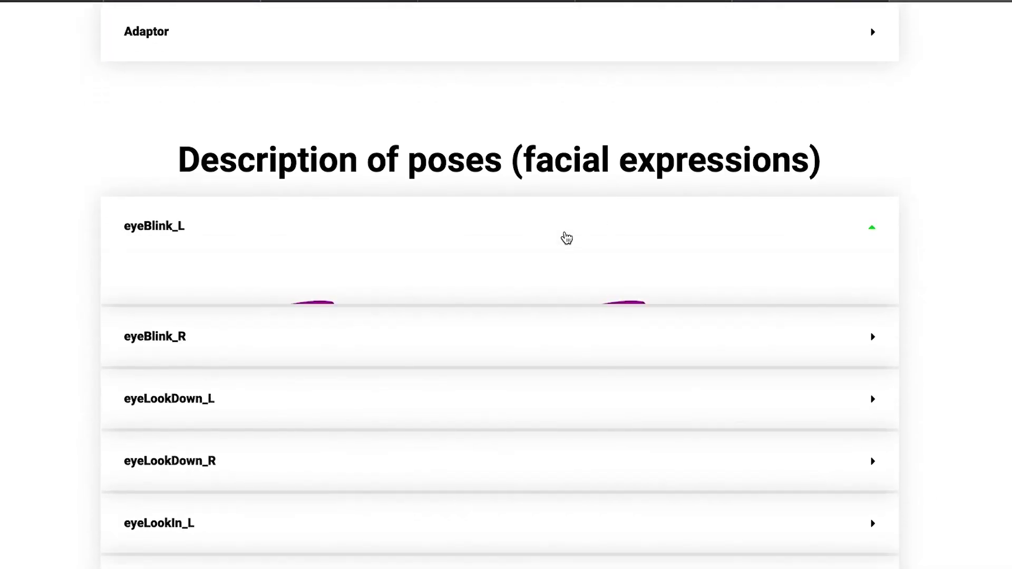
scroll(566, 232, down, 5)
scroll(565, 232, down, 4)
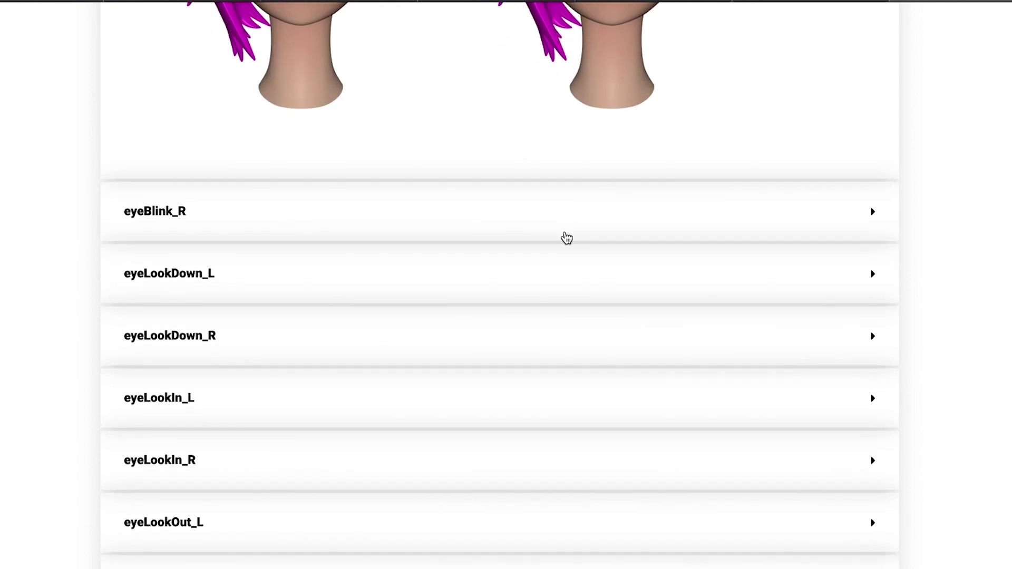
click(568, 226)
scroll(568, 226, down, 3)
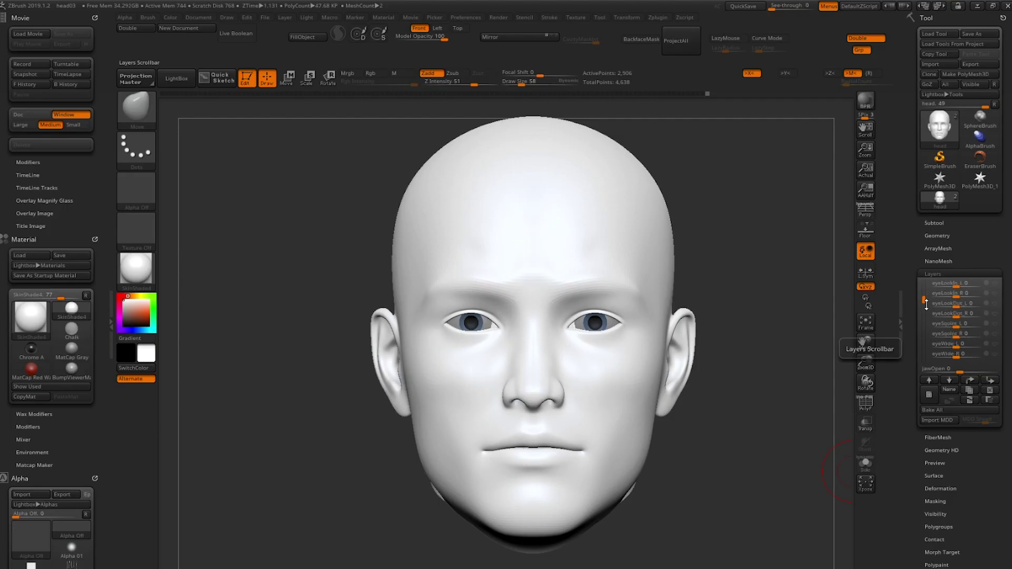
Switch back to ZBrush, review the head's facial expression layers around jawOpen, and open the plugin tools.
drag(927, 305, 949, 330)
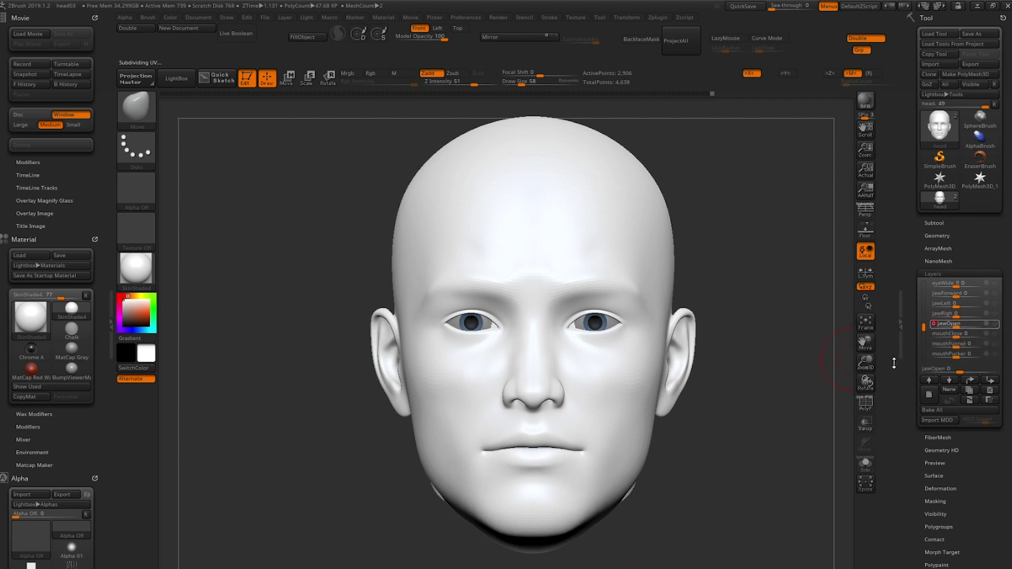
click(656, 18)
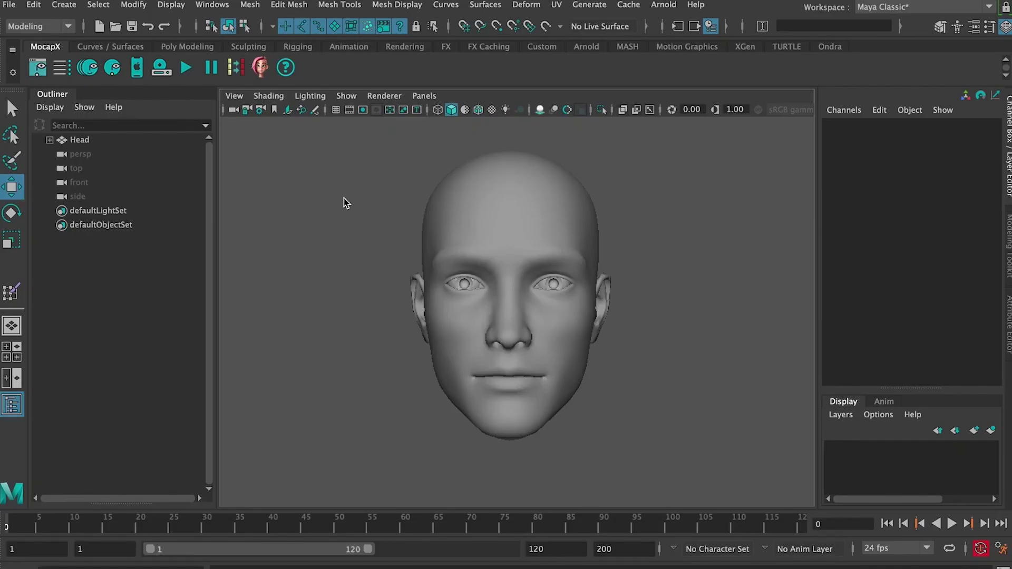
Switch to Maya, select the head mesh, and review the expression targets listed under Head_BlendShape.
click(524, 231)
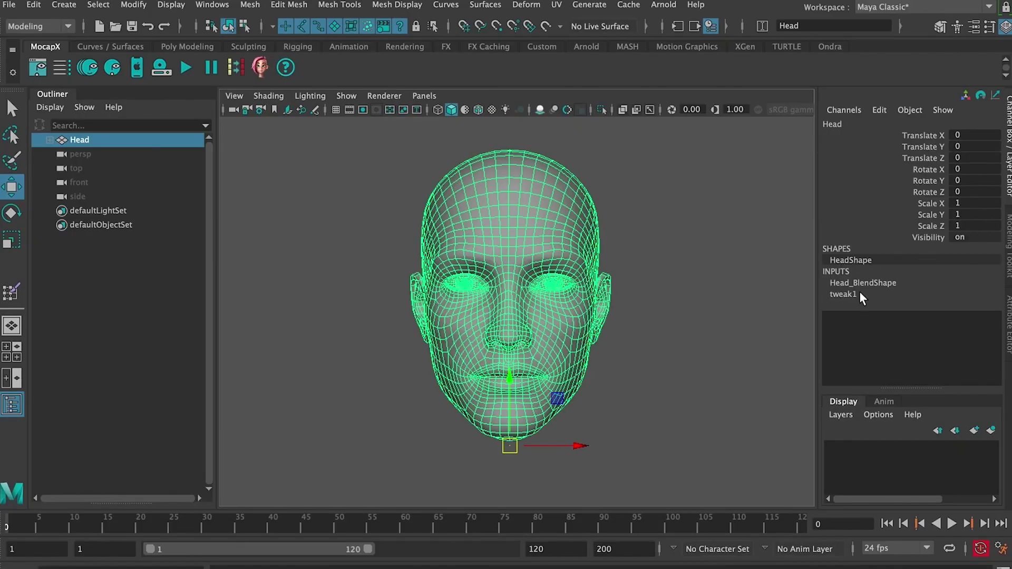
click(875, 284)
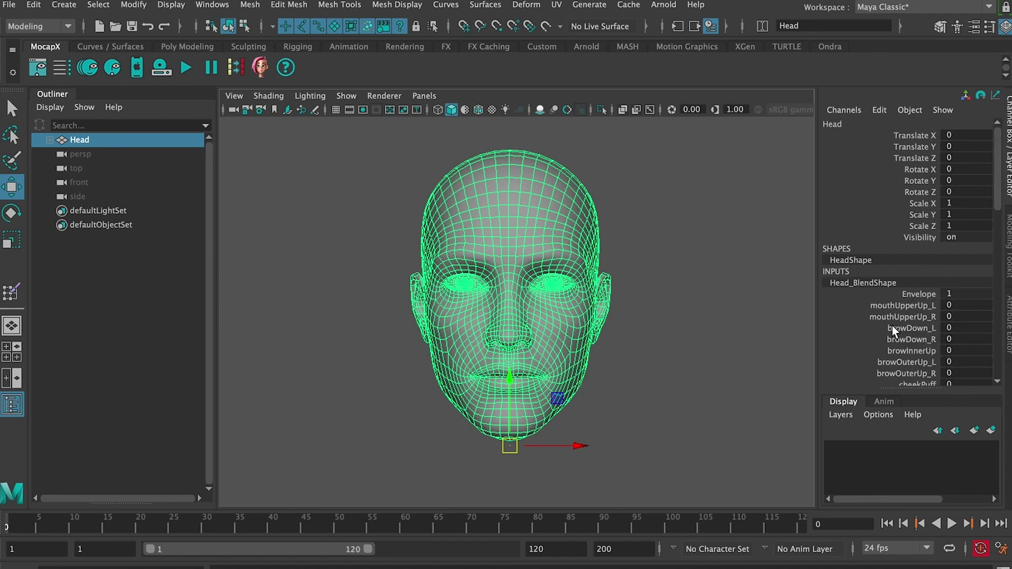
scroll(894, 331, down, 8)
scroll(894, 329, up, 5)
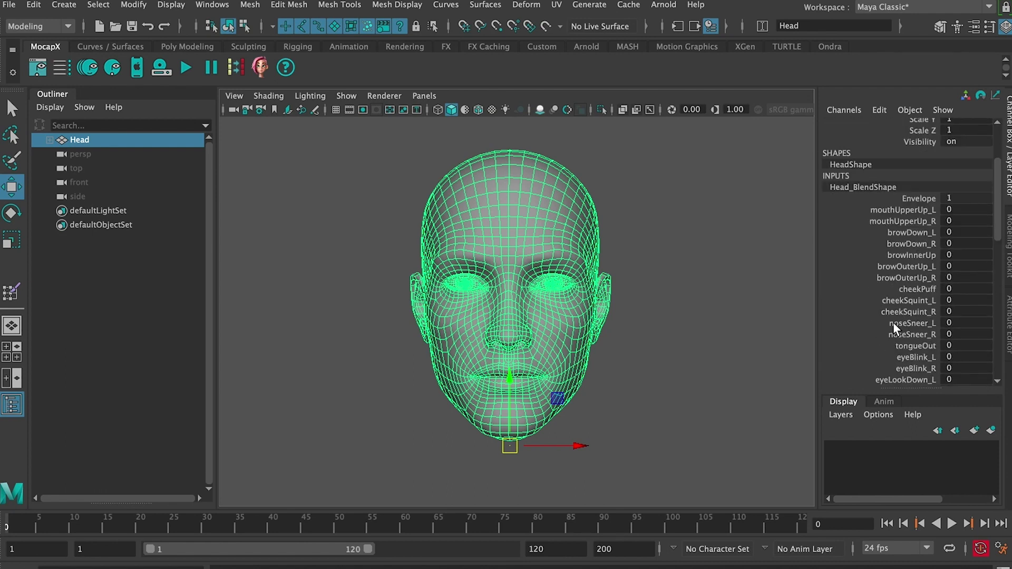
Test the head's eyeBlink_L and eyeBlink_R blend shape weights, return both to 0, and deselect the head.
click(921, 210)
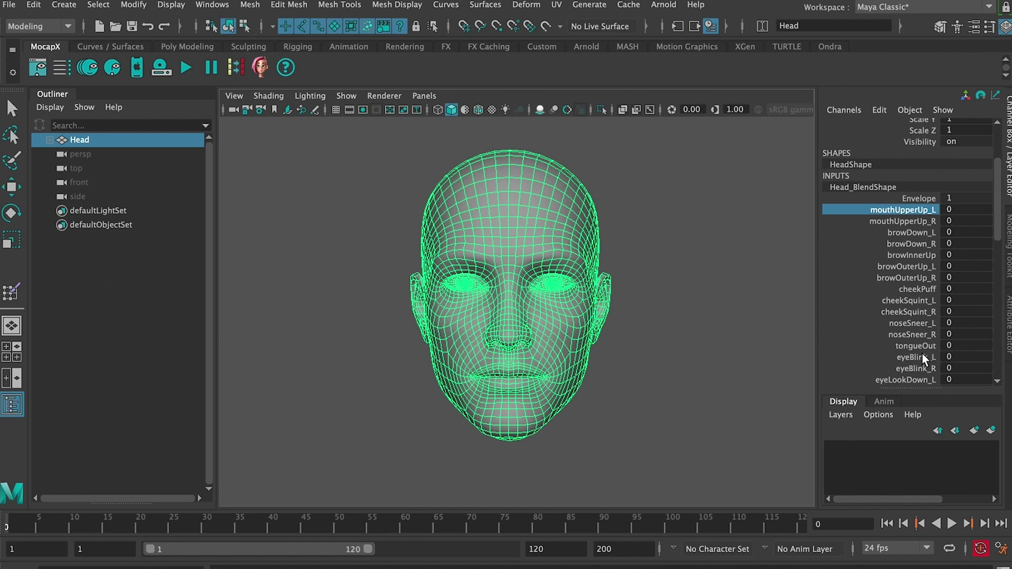
click(923, 358)
middle_drag(683, 331, 750, 329)
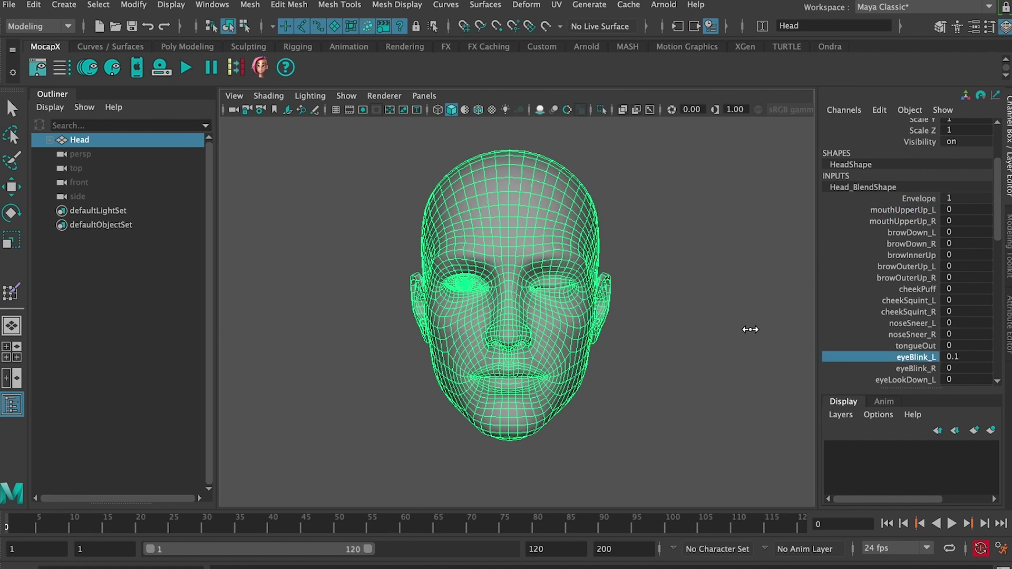
click(921, 368)
middle_drag(680, 353, 667, 334)
ctrl+click(921, 358)
click(780, 298)
key(w)
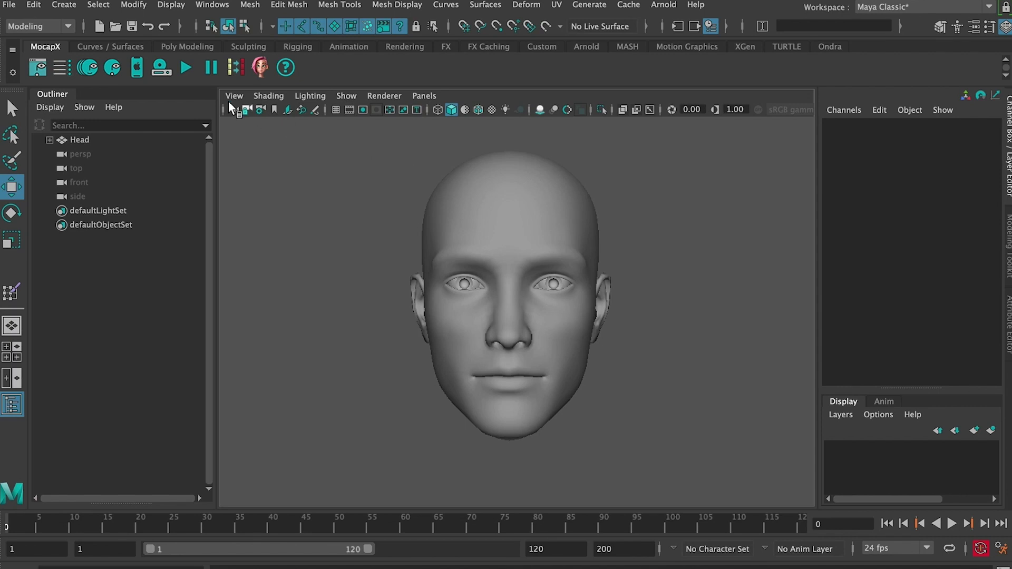
Create a MocapX realtime device and connect it over USB.
click(139, 68)
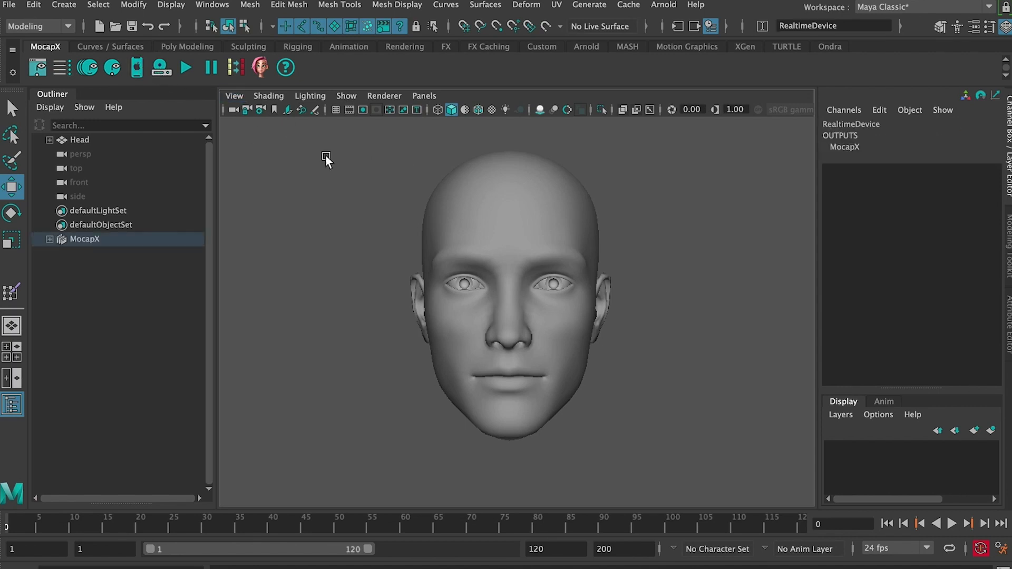
click(50, 240)
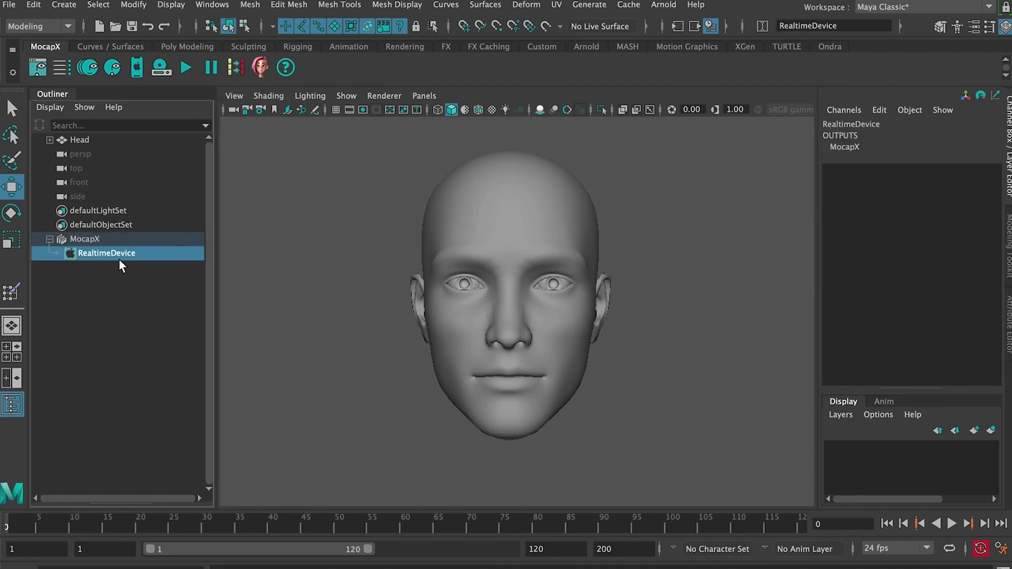
key(ctrl+a)
click(718, 220)
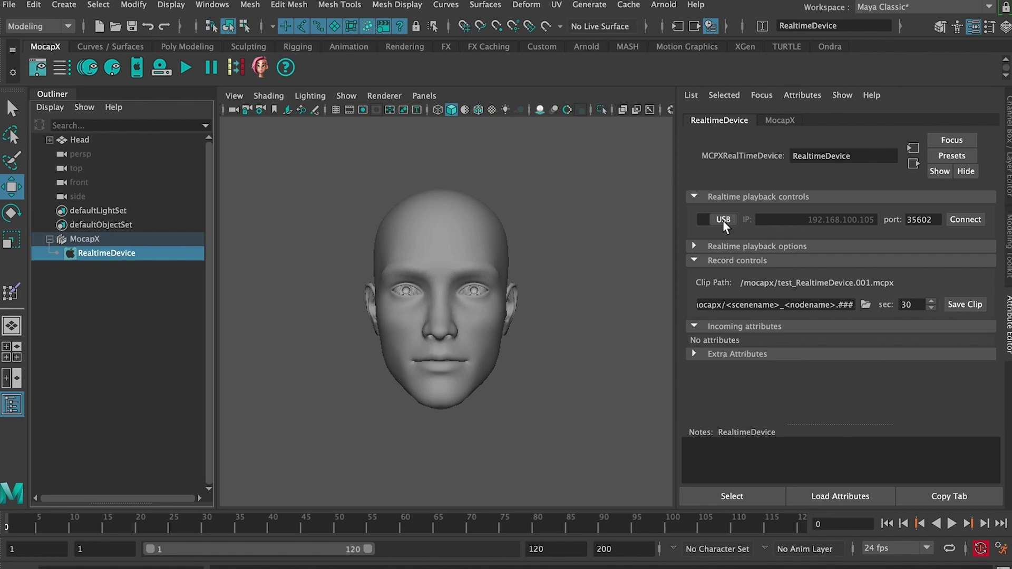
click(965, 220)
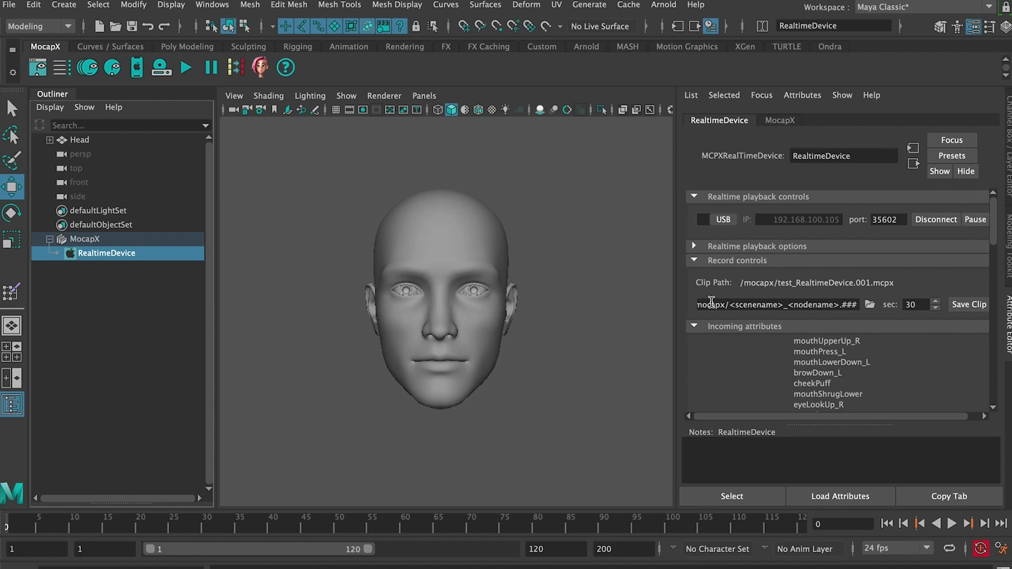
Open the Connection Editor with RealtimeDevice as the output, and load Head_BlendShape as the input with its weights expanded.
click(221, 8)
mouse_move(247, 56)
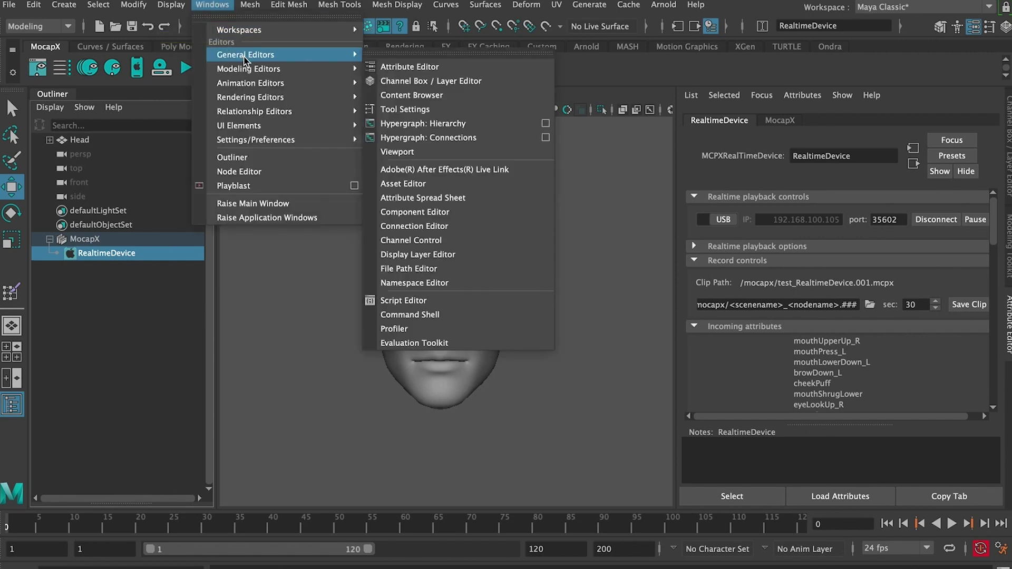
click(447, 233)
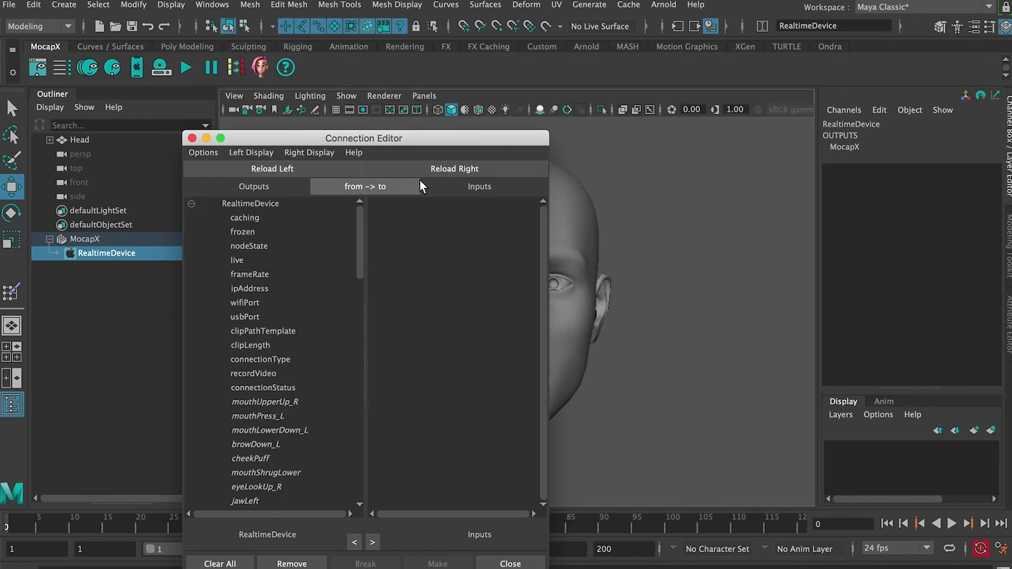
click(510, 203)
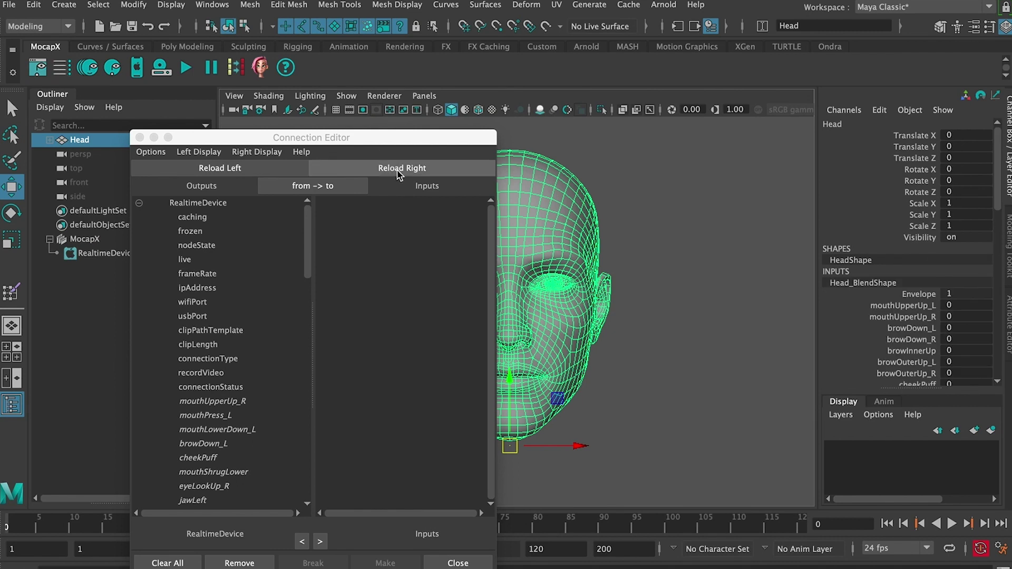
click(402, 168)
click(323, 232)
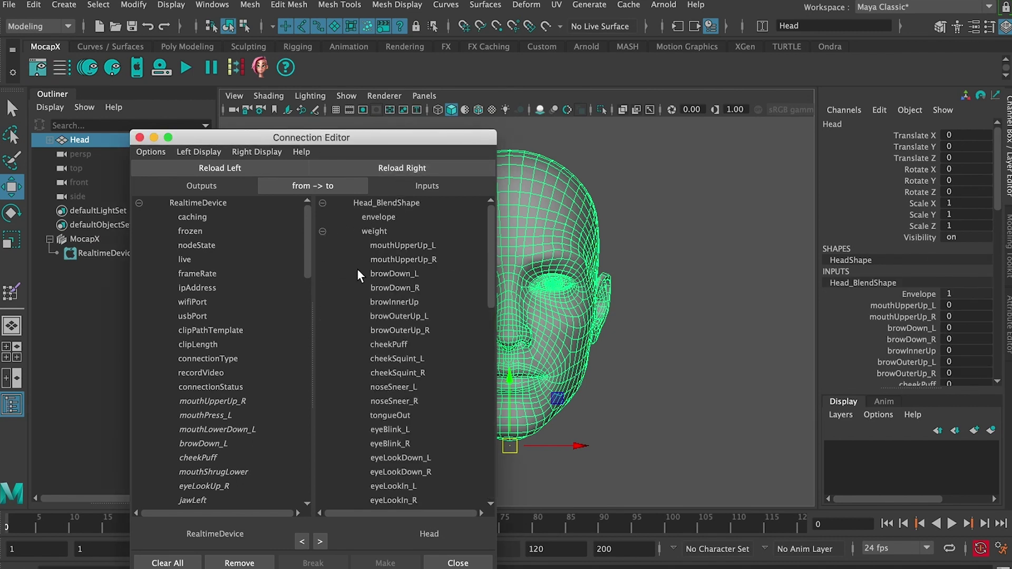
Connect the RealtimeDevice's jawOpen output and the remaining expression outputs to the matching Head_BlendShape weights, and deselect the head.
scroll(245, 308, down, 7)
click(222, 206)
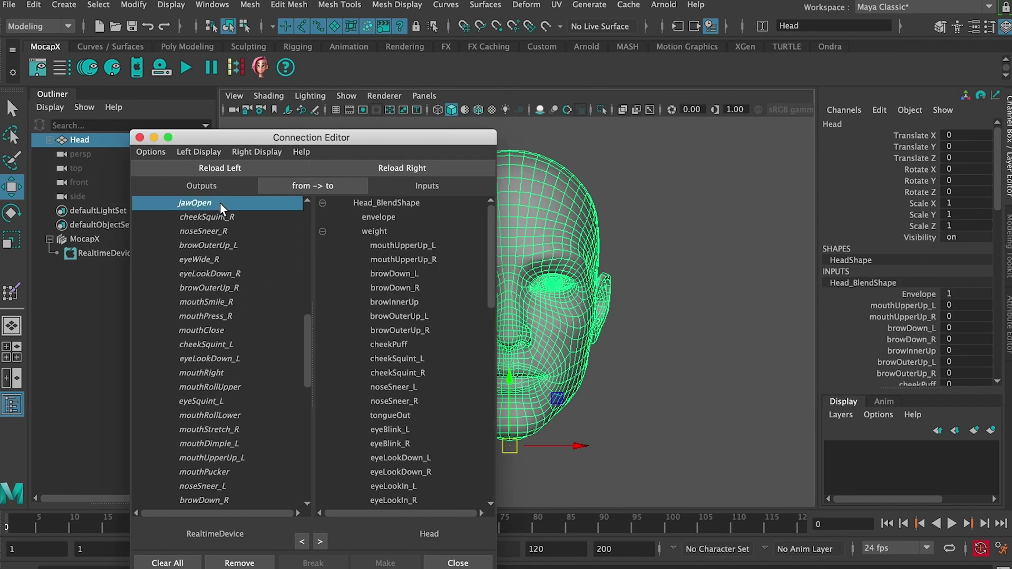
scroll(400, 356, down, 8)
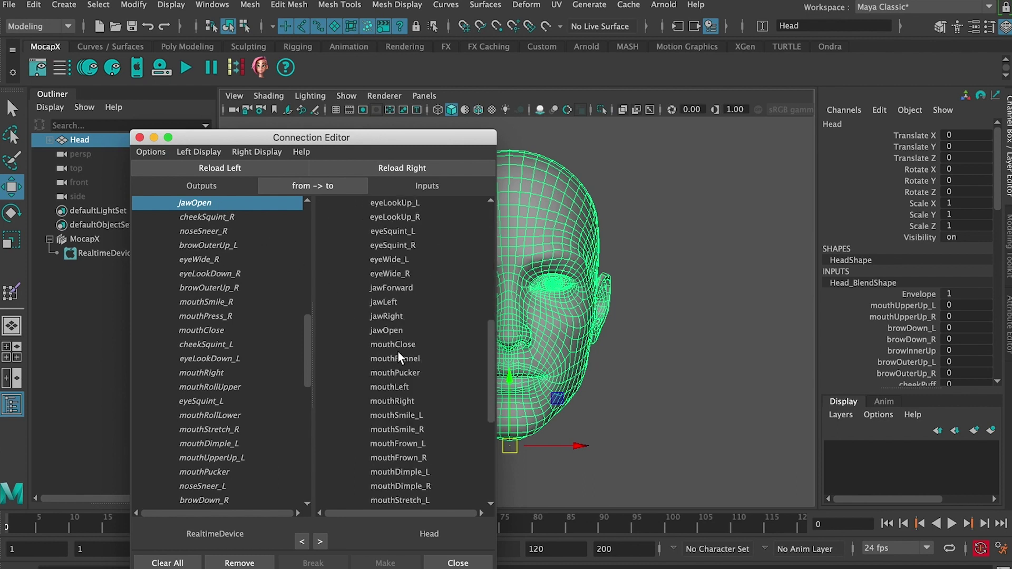
click(403, 331)
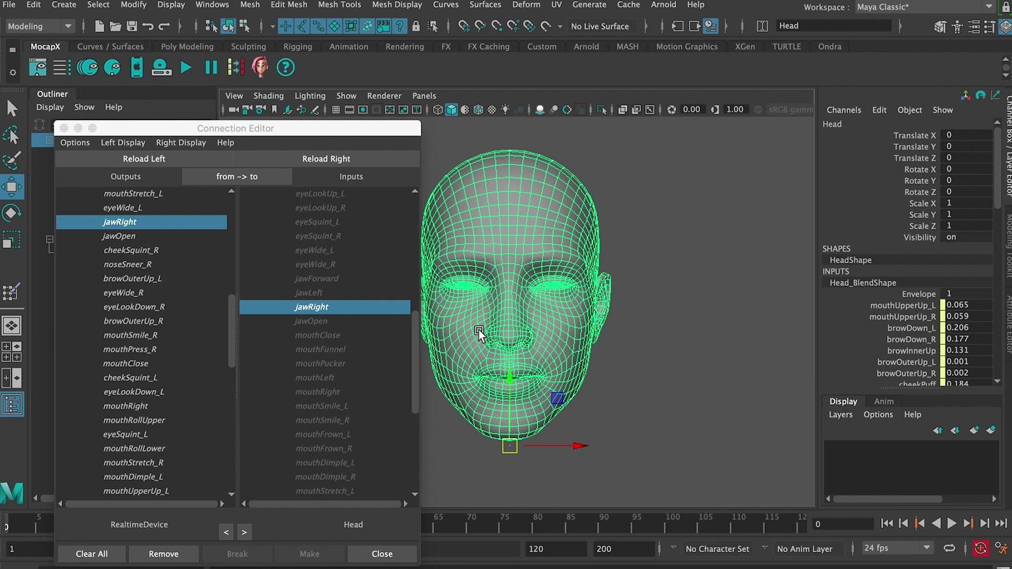
click(713, 270)
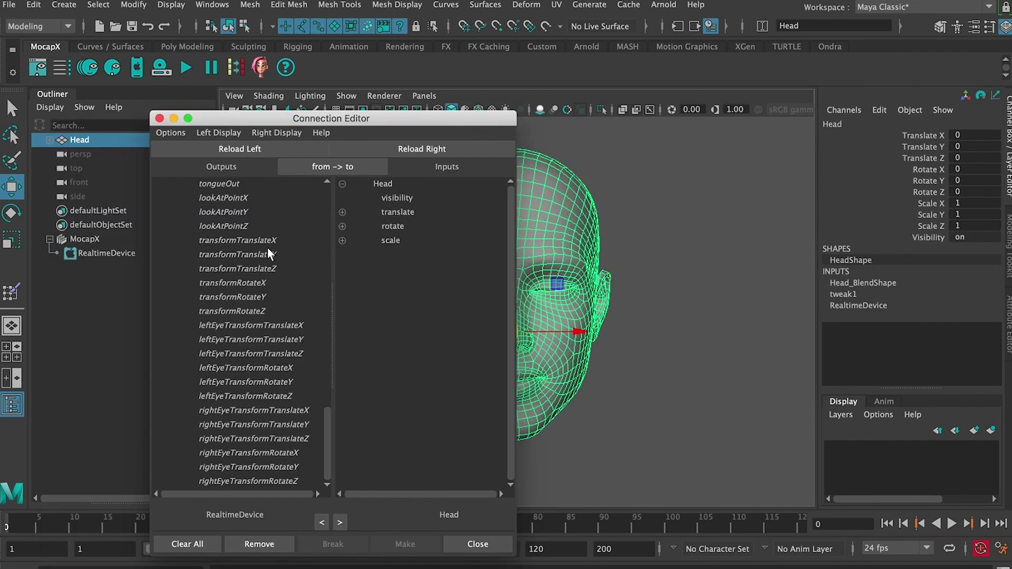
Connect the RealtimeDevice's transformTranslateX, Y and Z outputs to the Head's translateX, translateY and translateZ.
click(342, 226)
click(253, 239)
click(404, 240)
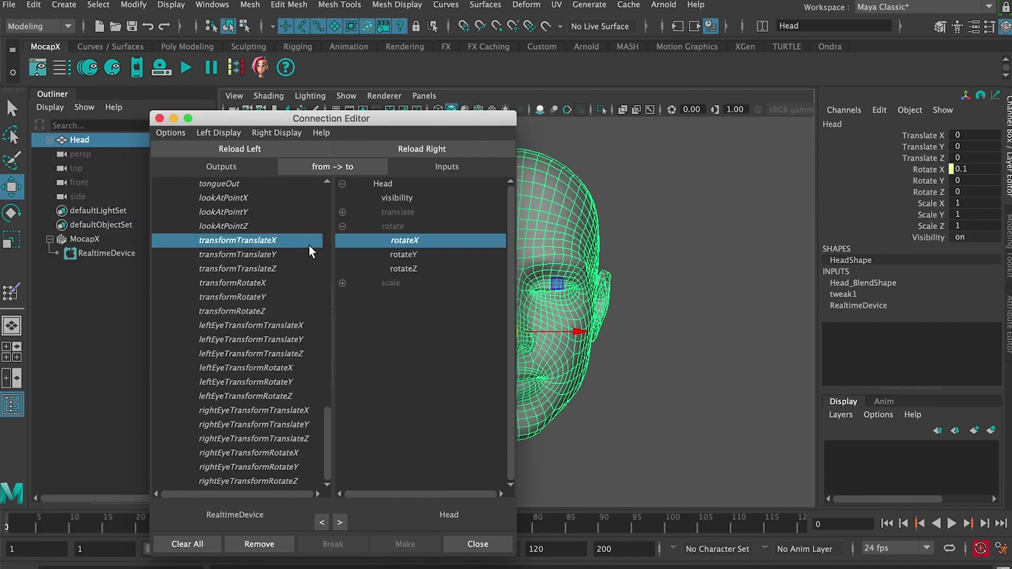
click(342, 212)
click(410, 226)
click(253, 254)
click(410, 240)
click(253, 268)
click(410, 254)
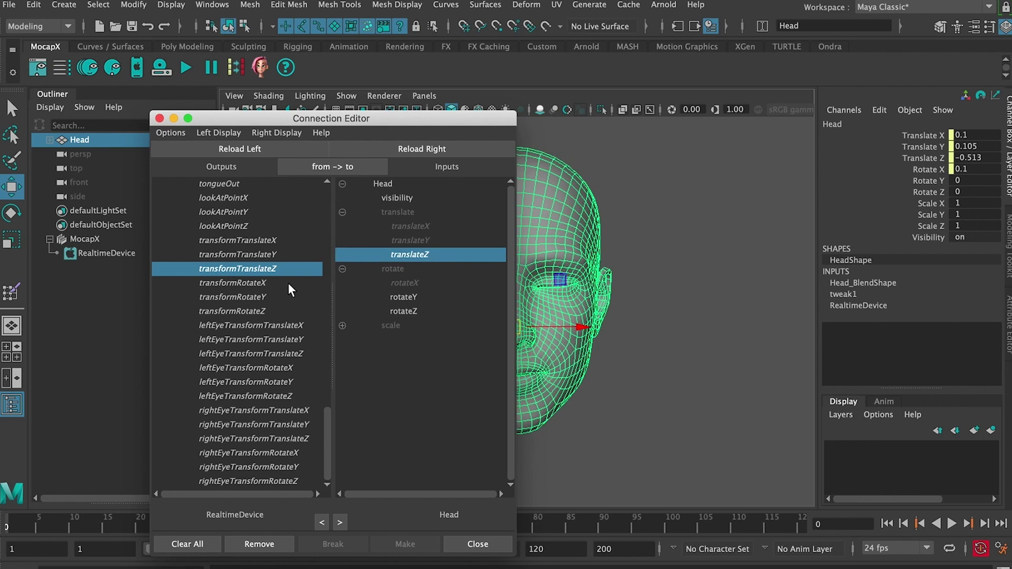
Connect the transformRotateX, Y and Z outputs to the Head's rotateX, rotateY and rotateZ.
click(232, 283)
click(405, 283)
click(232, 297)
click(404, 296)
click(232, 311)
click(405, 311)
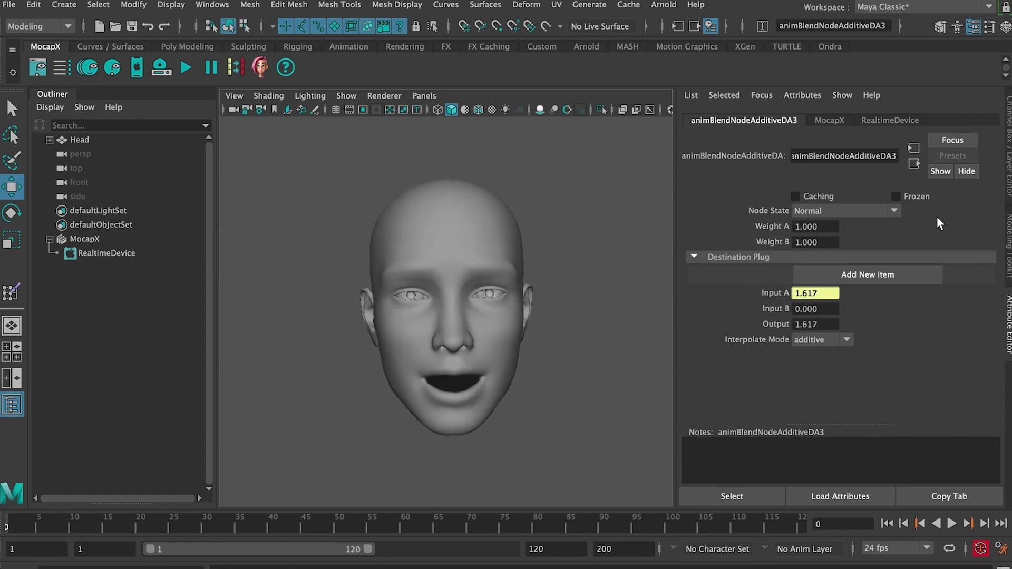
Open the Connection Editor with RealtimeDevice loaded as the output and the Eyes_Left mesh under Head as the input.
click(49, 140)
click(96, 154)
click(212, 4)
mouse_move(246, 54)
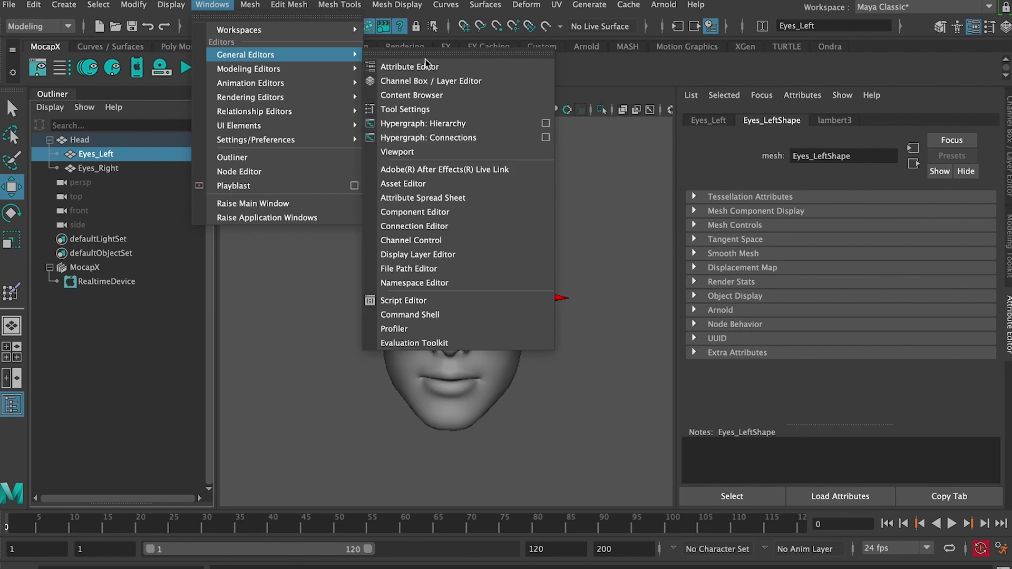
click(474, 227)
click(422, 150)
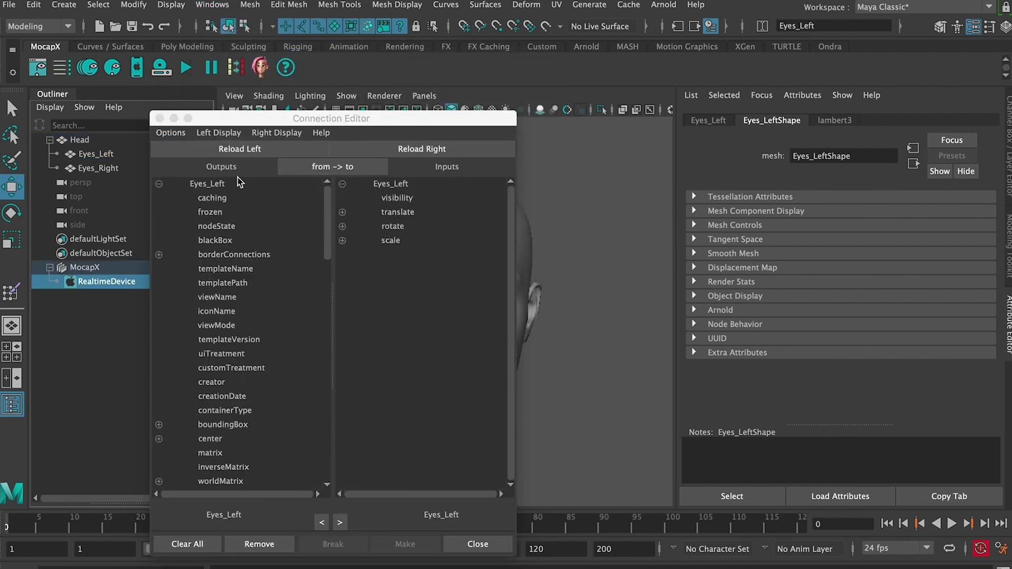
click(240, 149)
scroll(264, 327, down, 15)
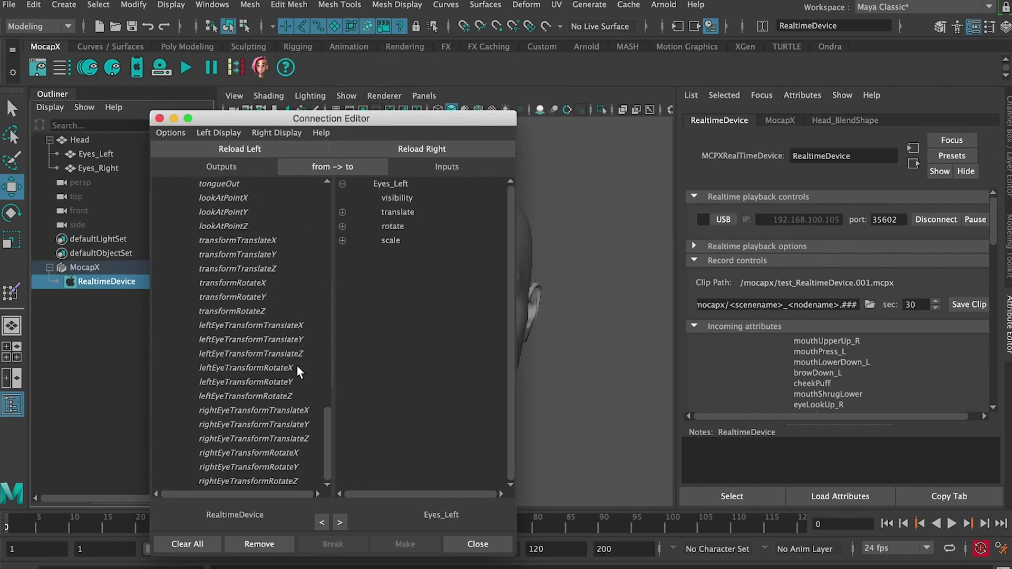
Connect the leftEyeTransformRotateX, Y and Z outputs to the rotateX, rotateY and rotateZ of Eyes_Left.
click(298, 371)
click(342, 226)
click(422, 240)
click(285, 381)
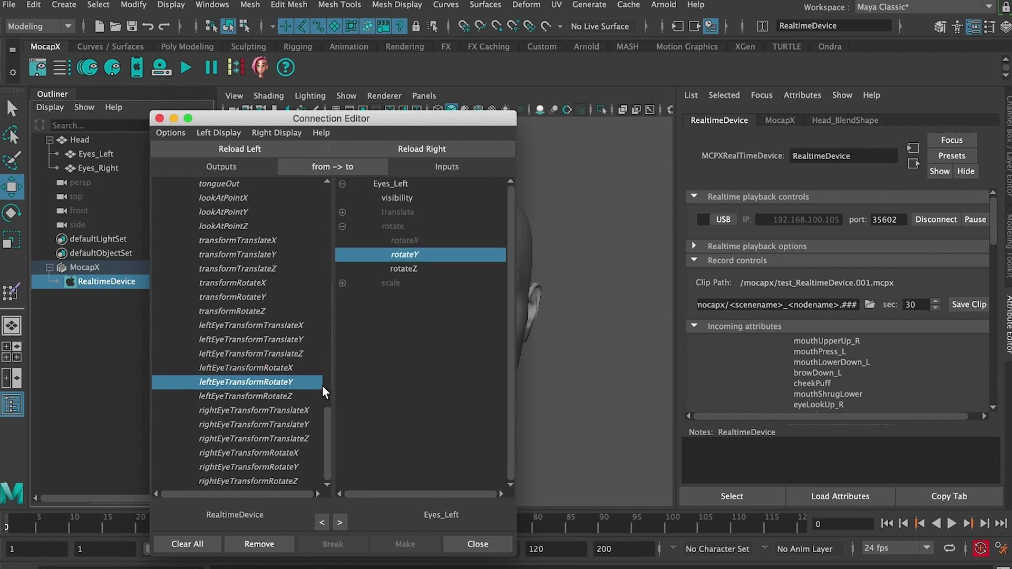
click(284, 396)
click(403, 269)
Load Eyes_Right as the input, connect rightEyeTransformRotateX, Y and Z to its matching rotations, and close the Connection Editor.
click(98, 167)
click(422, 149)
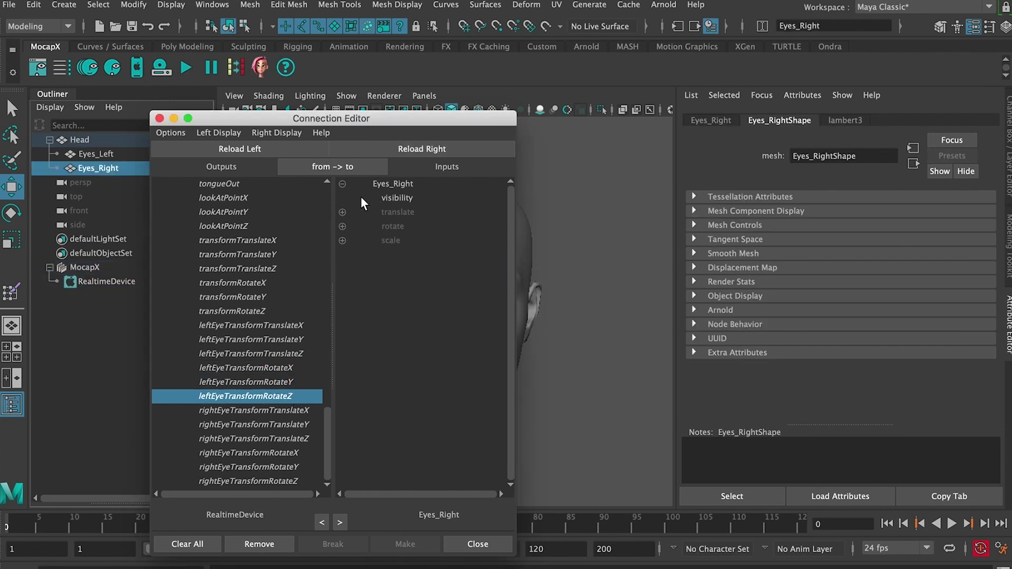
click(342, 226)
click(249, 452)
click(404, 240)
click(249, 467)
click(405, 254)
click(249, 481)
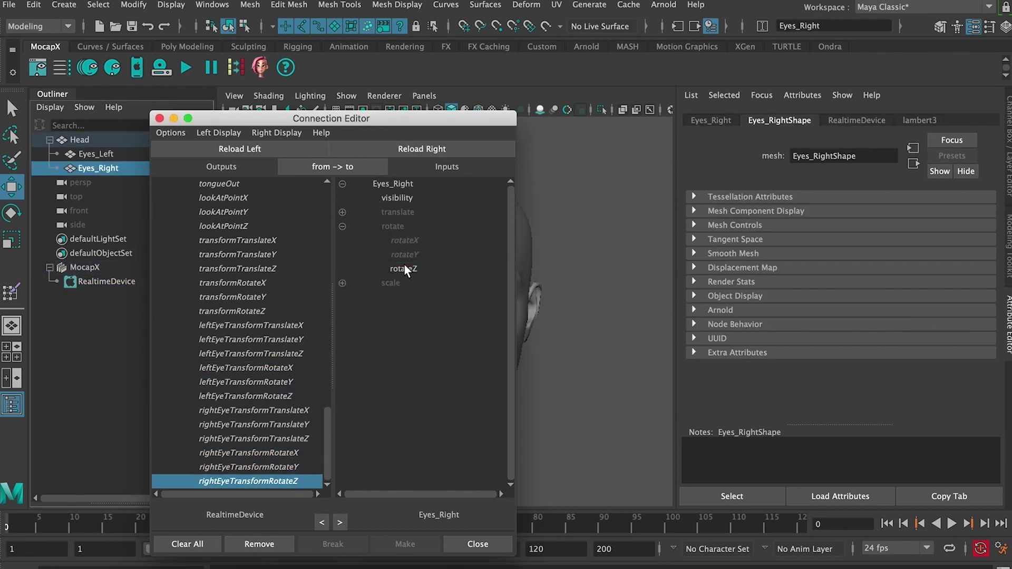
click(404, 268)
click(160, 118)
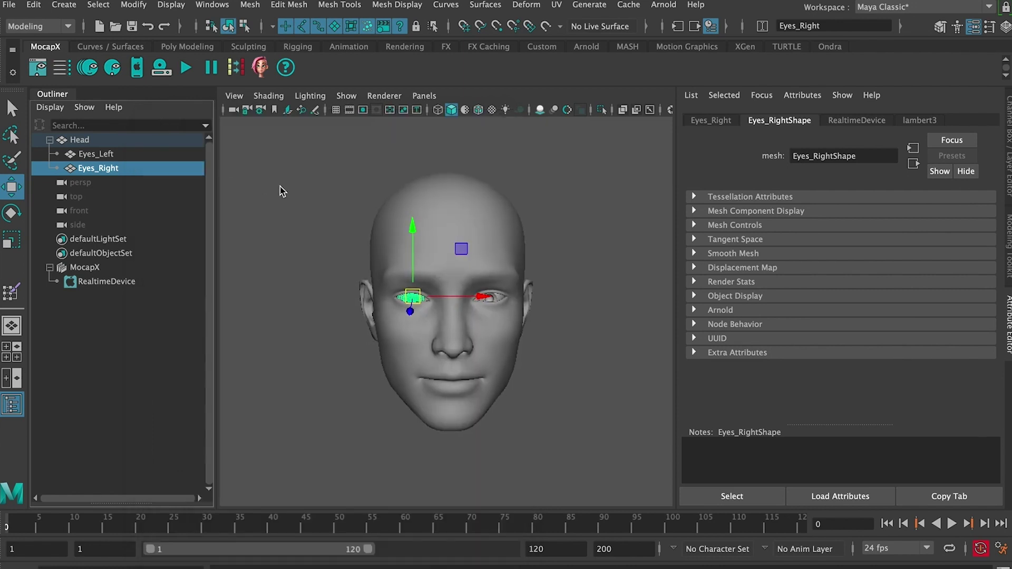
click(282, 191)
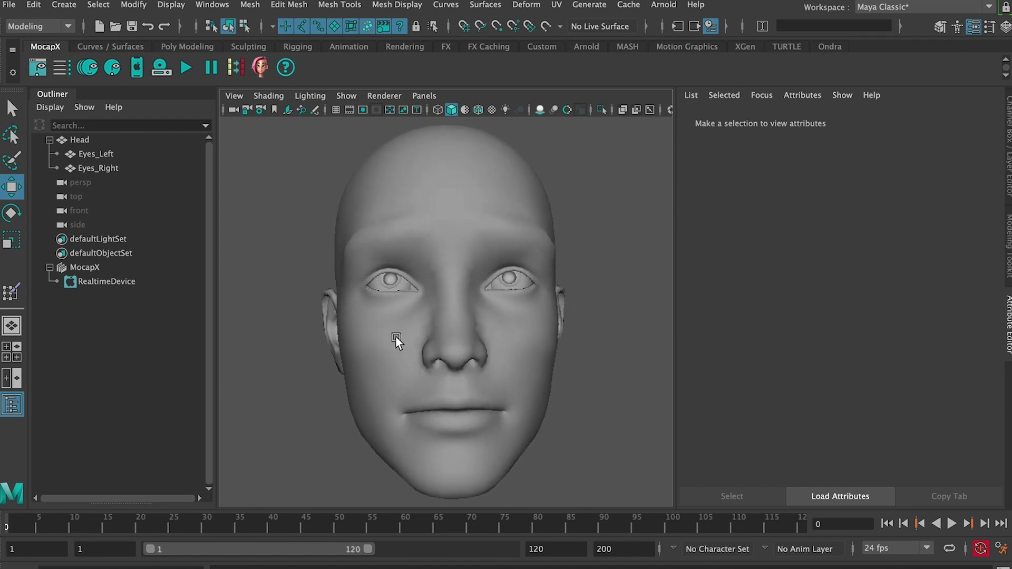
Save a clip of the captured motion from the RealtimeDevice's record controls, with the length at 30 seconds.
click(107, 281)
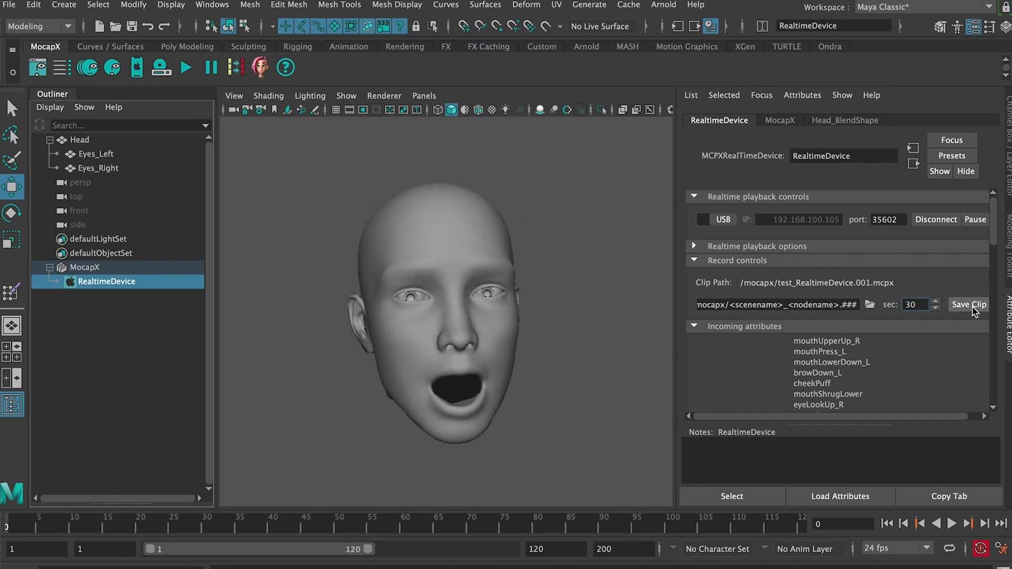
click(974, 305)
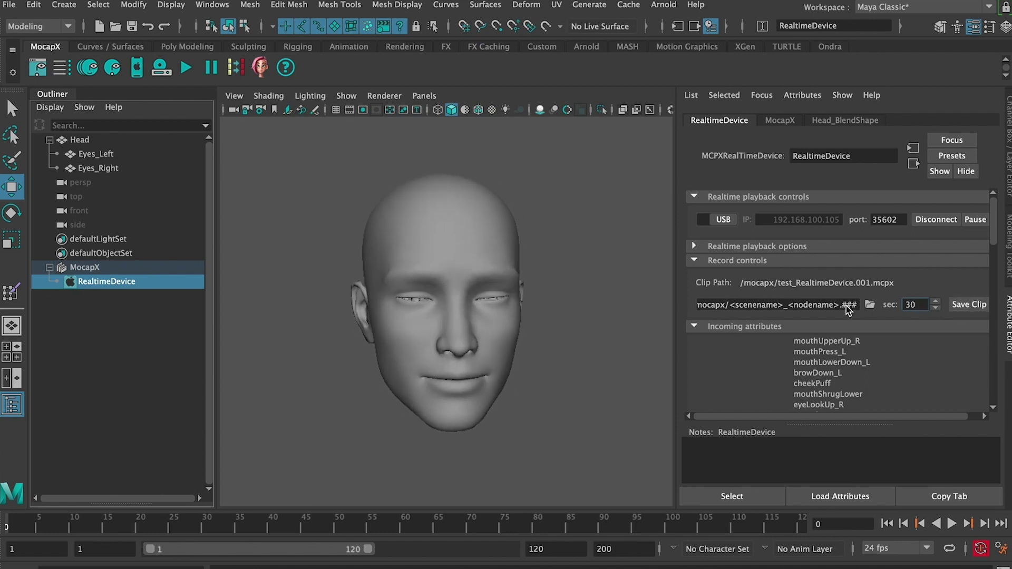
Create a ClipReader, load the clip test_RealtimeDevice.002.mcpx into it, and make it the active MocapX data source.
click(168, 71)
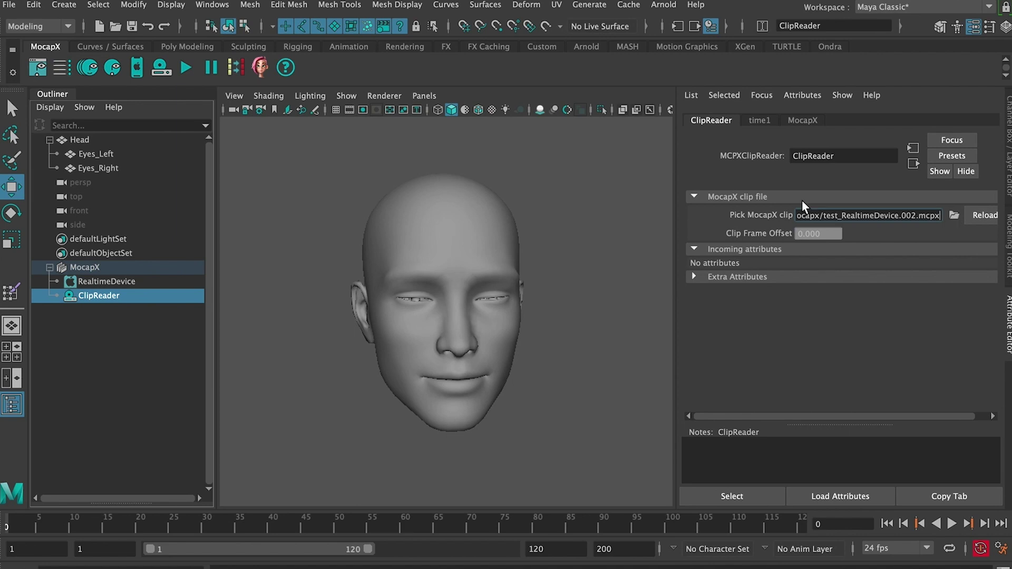
click(979, 216)
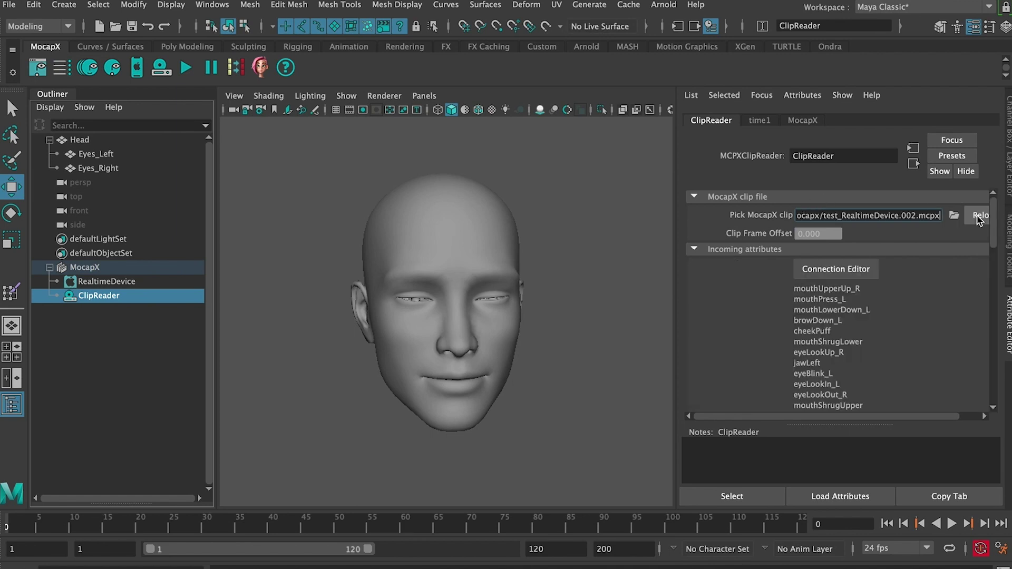
click(84, 268)
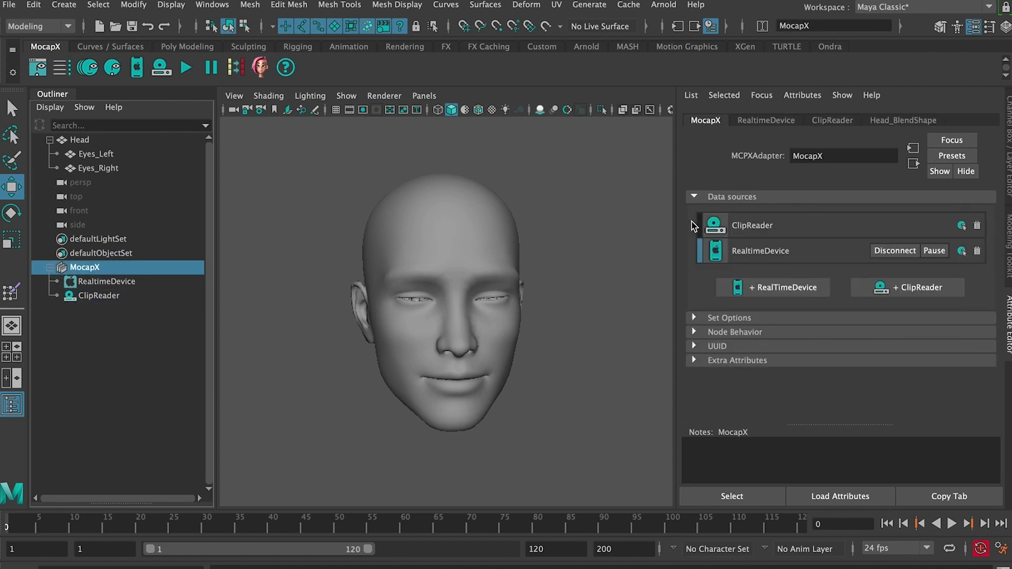
click(715, 226)
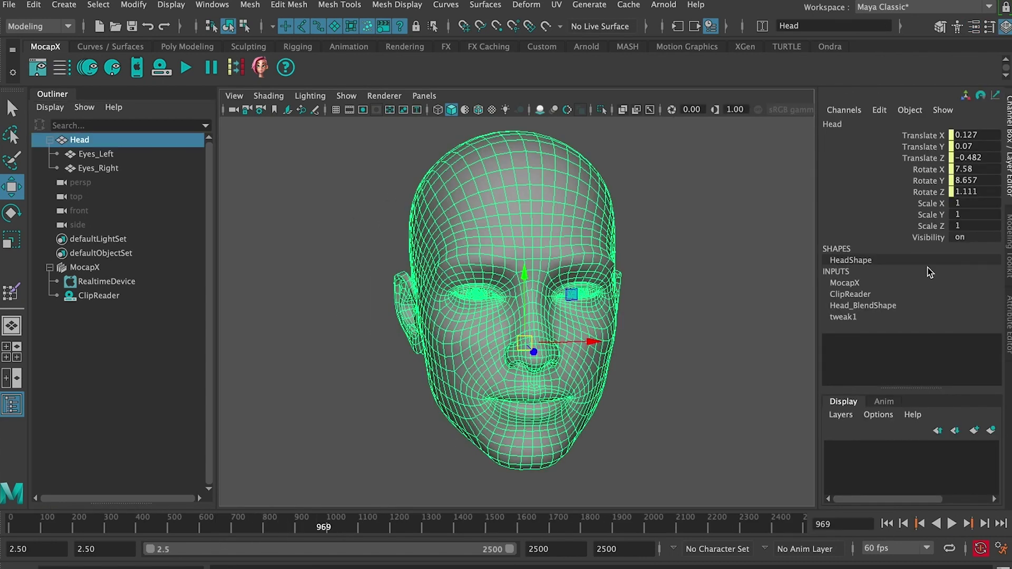
Expand the Head_BlendShape input of the selected head to list its weight channels.
click(868, 306)
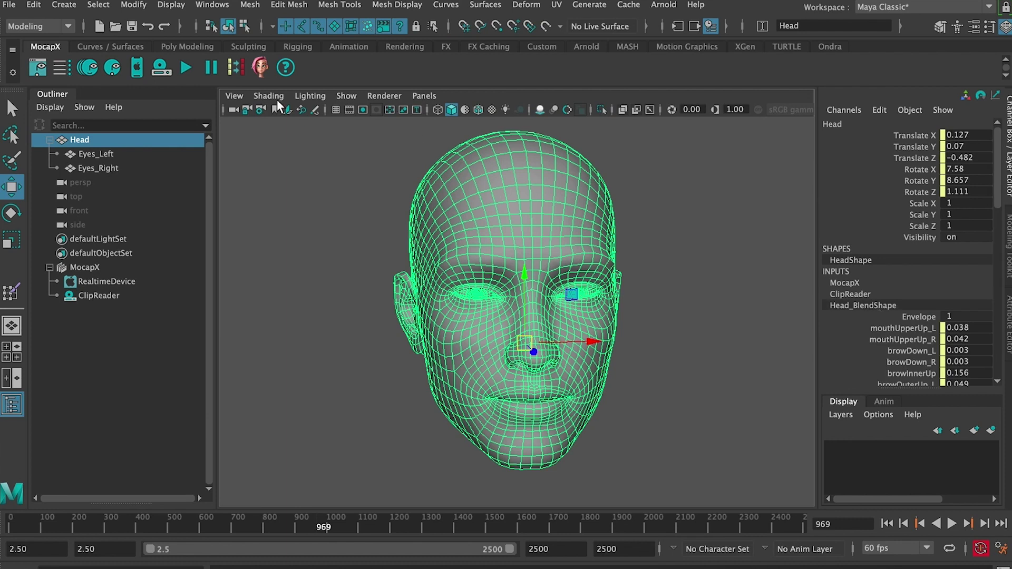